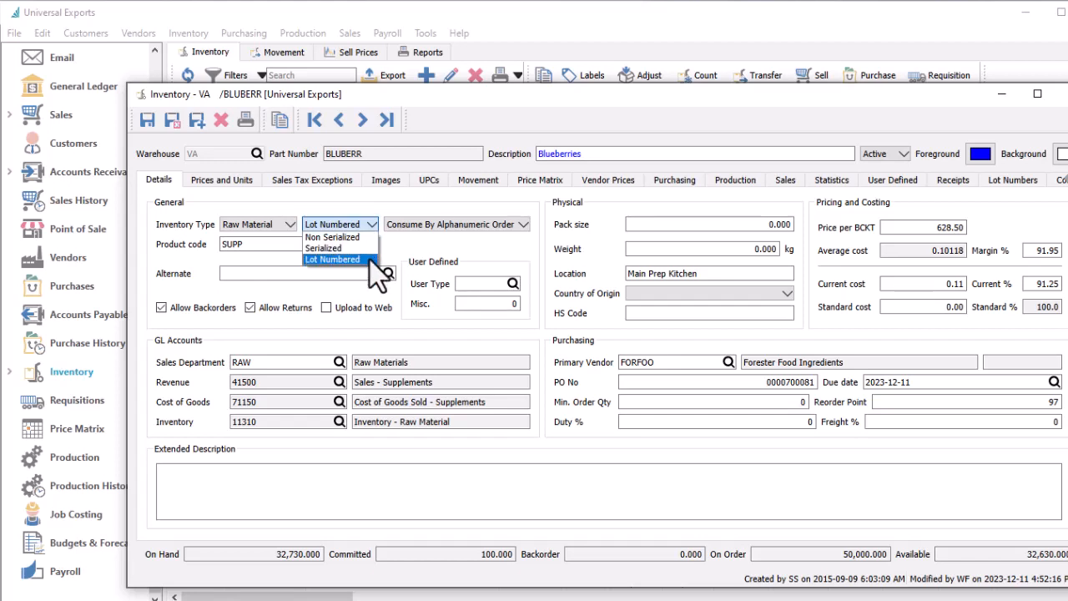
Set the Blueberries item's inventory type to Lot Numbered with lots consumed by alphanumeric order
{"action": "left_click", "coordinate": [369, 262]}
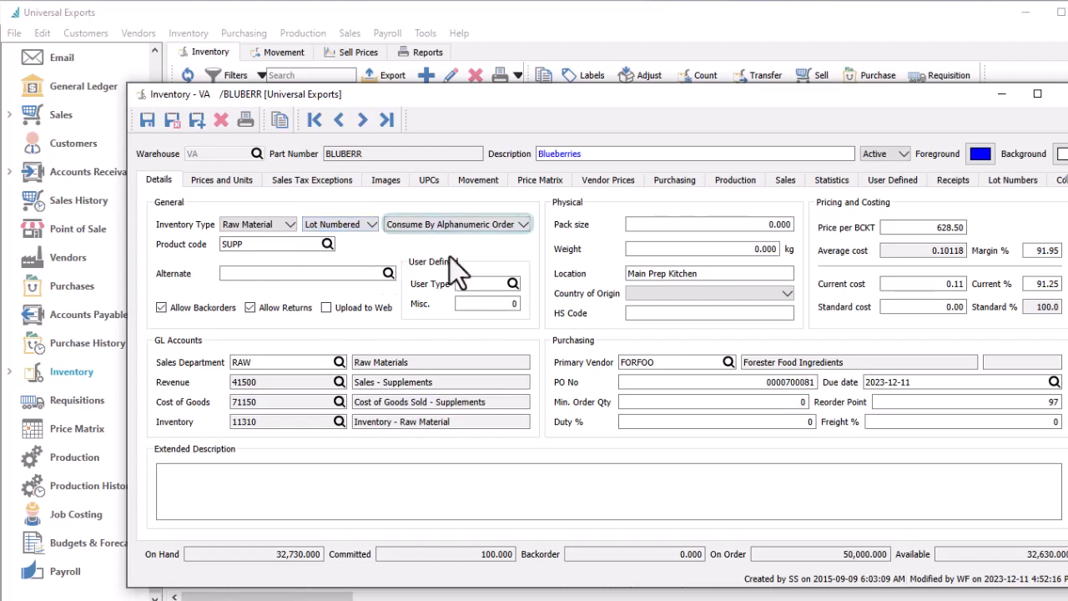
{"action": "left_click", "coordinate": [515, 242]}
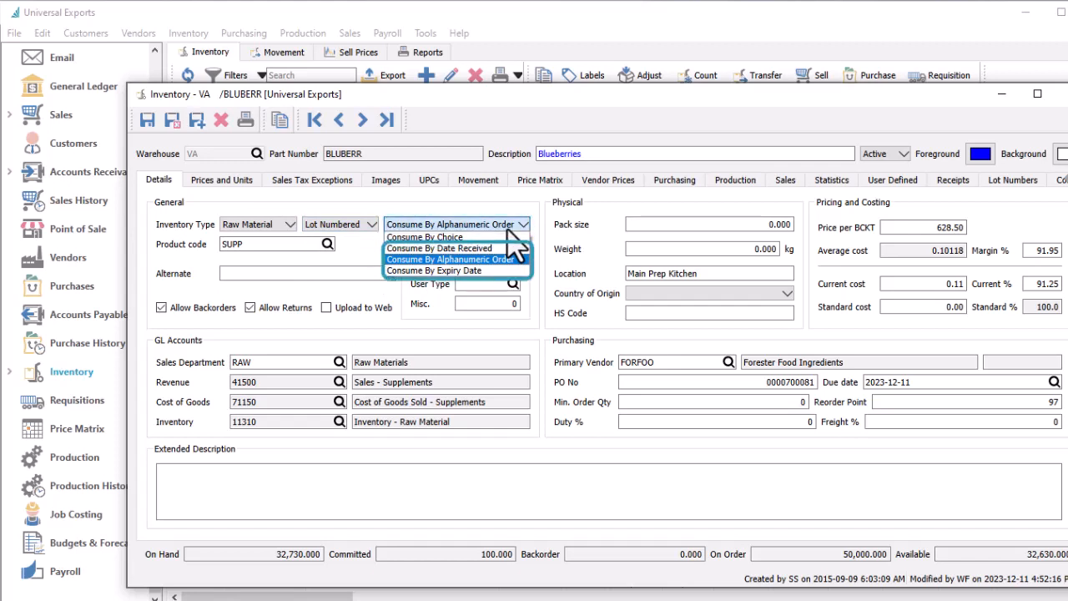
{"action": "left_click", "coordinate": [507, 227]}
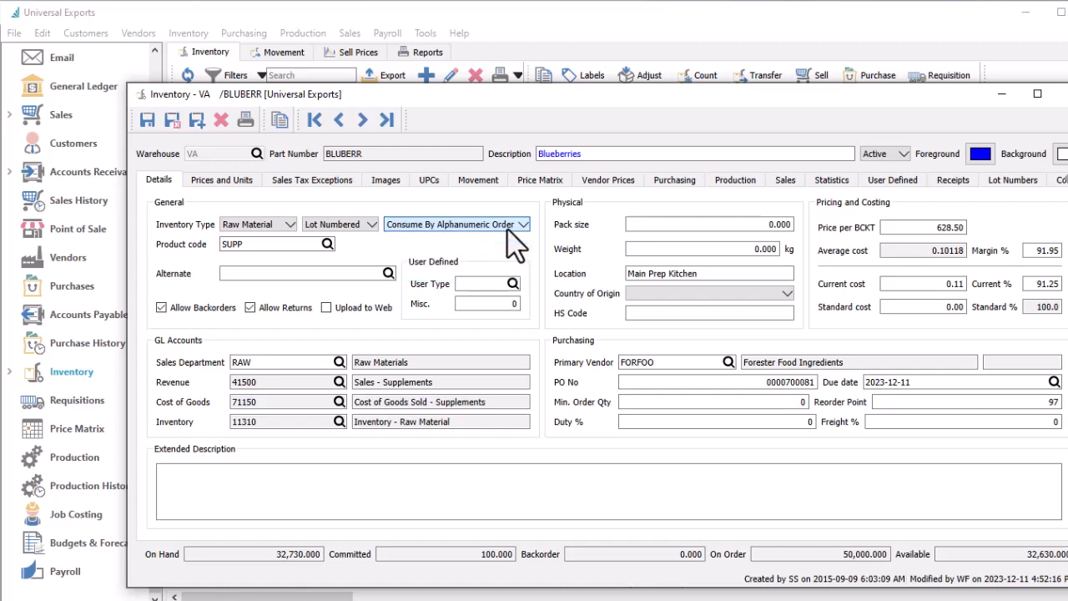
Examine the Blueberries item's lot numbers and their transaction history, including the transactions of lot 4756373
{"action": "left_click", "coordinate": [984, 189]}
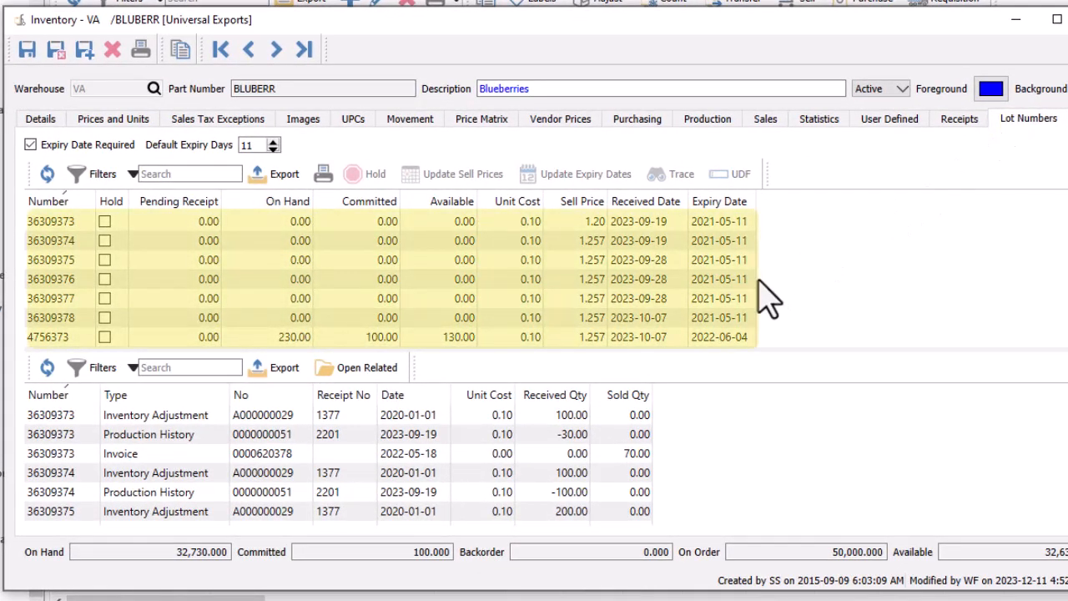
{"action": "scroll", "coordinate": [768, 296], "scroll_direction": "down", "scroll_amount": 2}
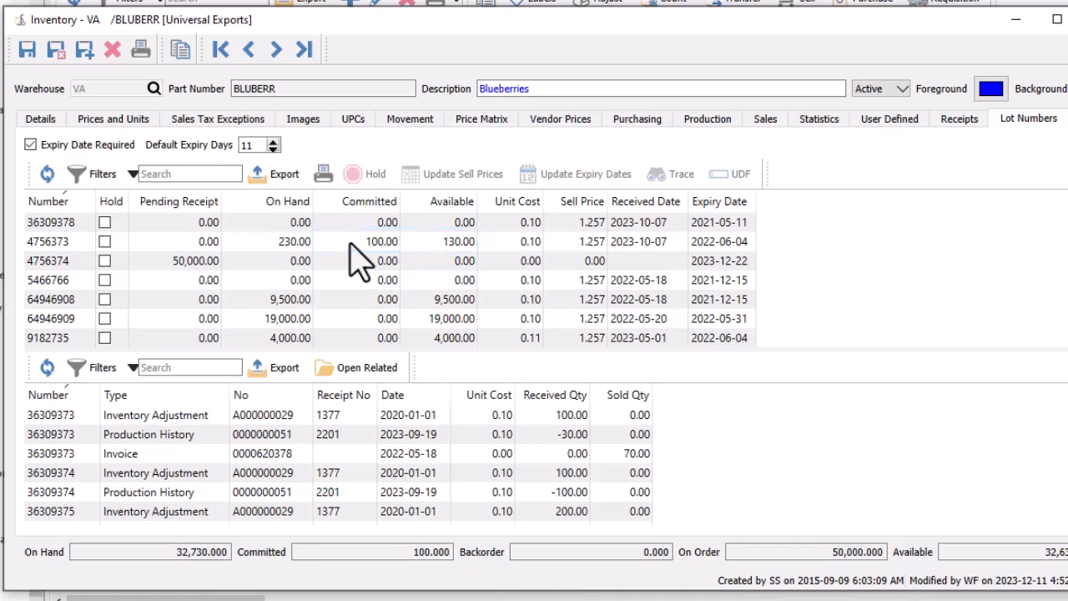
{"action": "scroll", "coordinate": [701, 454], "scroll_direction": "down", "scroll_amount": 3}
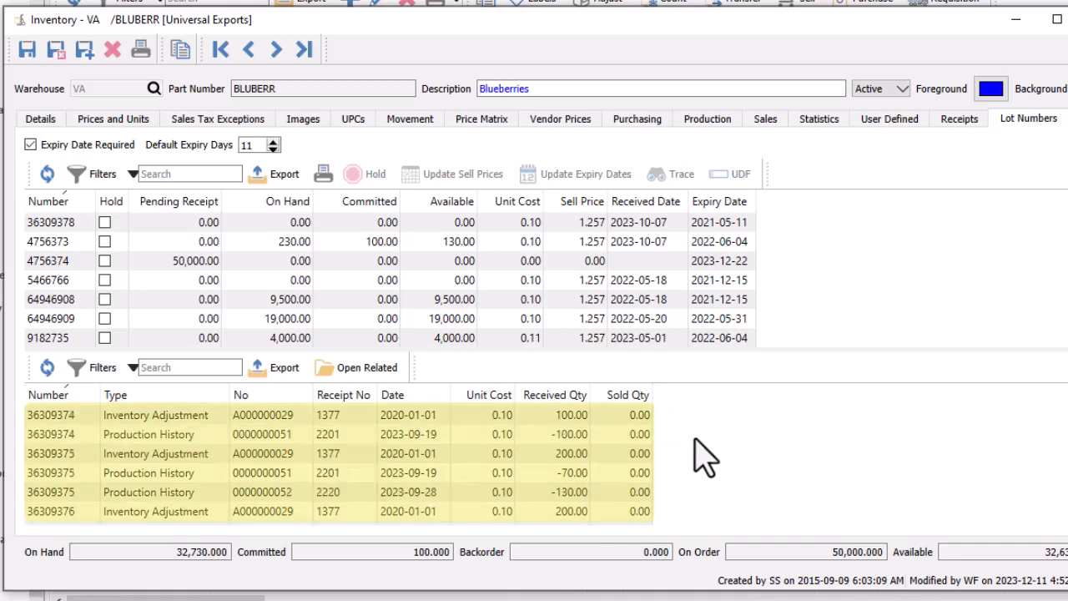
{"action": "scroll", "coordinate": [700, 455], "scroll_direction": "down", "scroll_amount": 2}
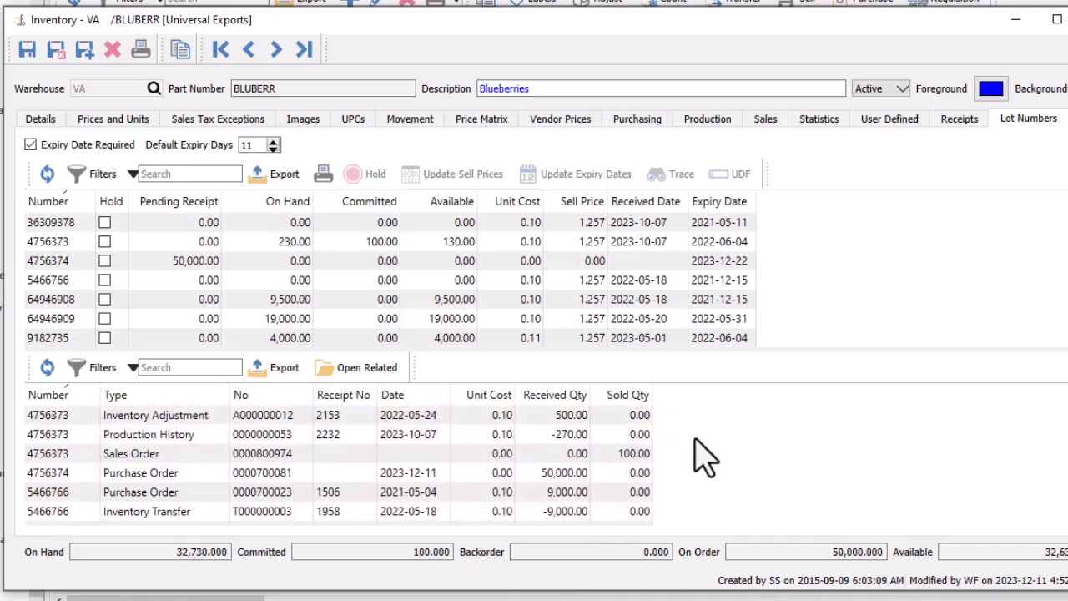
{"action": "scroll", "coordinate": [701, 454], "scroll_direction": "down", "scroll_amount": 2}
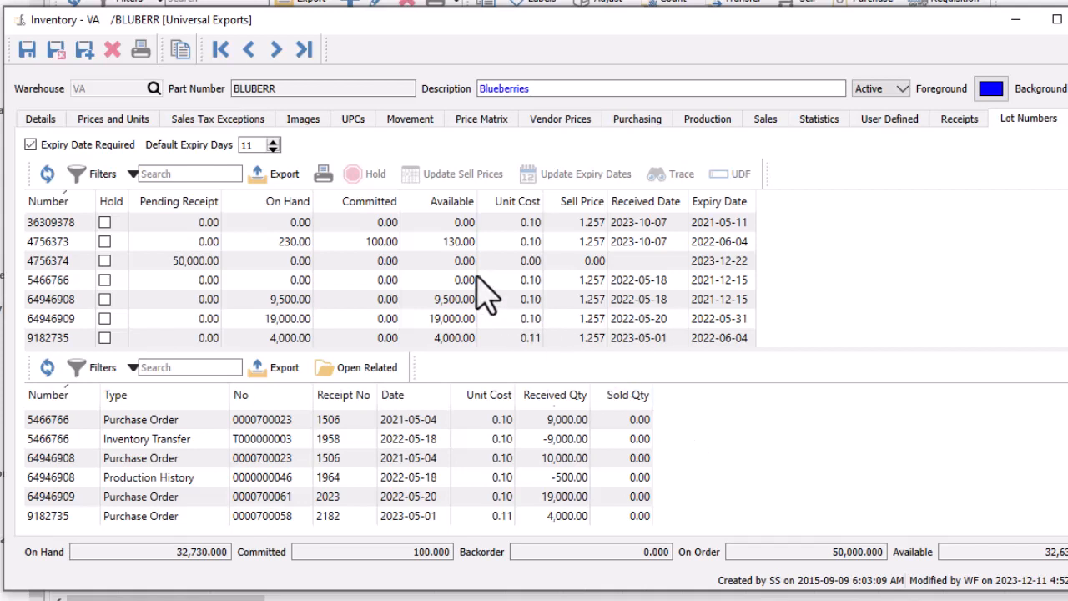
{"action": "left_click", "coordinate": [457, 243]}
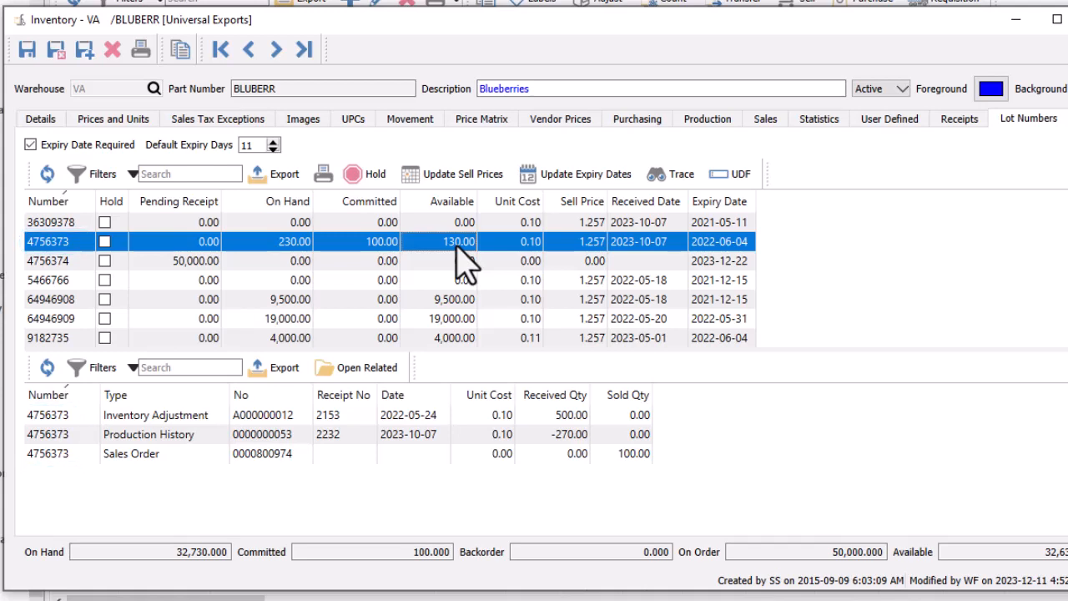
Filter the lots to those whose on-hand quantity is not 0.00 and set the sell price of all of them to 1.29
{"action": "left_click", "coordinate": [132, 175]}
{"action": "left_click", "coordinate": [146, 272]}
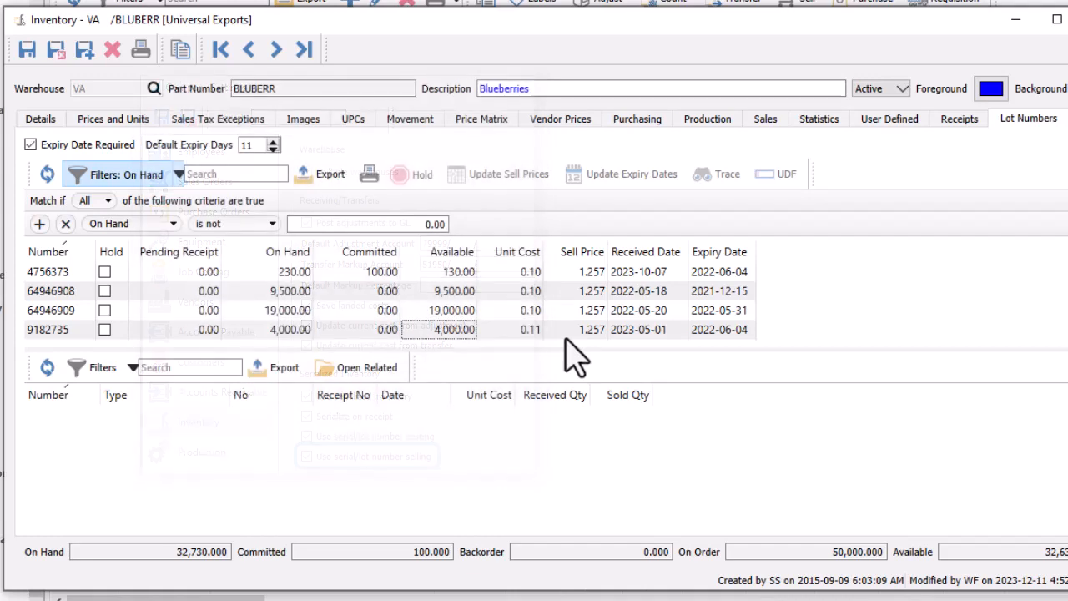
{"action": "left_click", "coordinate": [567, 332]}
{"action": "left_click", "coordinate": [560, 272], "text": "shift"}
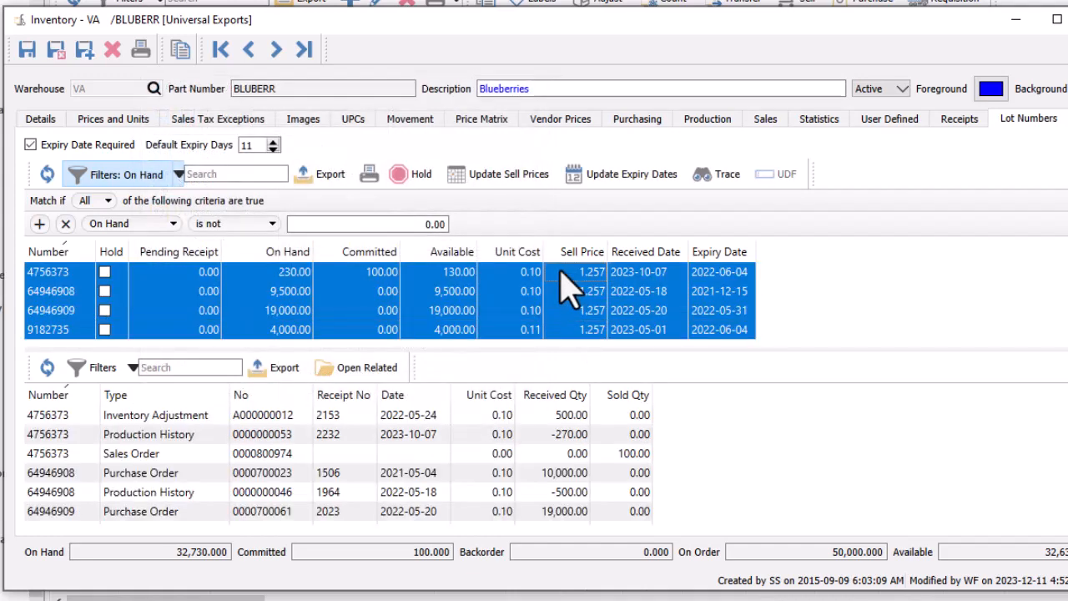
{"action": "left_click", "coordinate": [522, 183]}
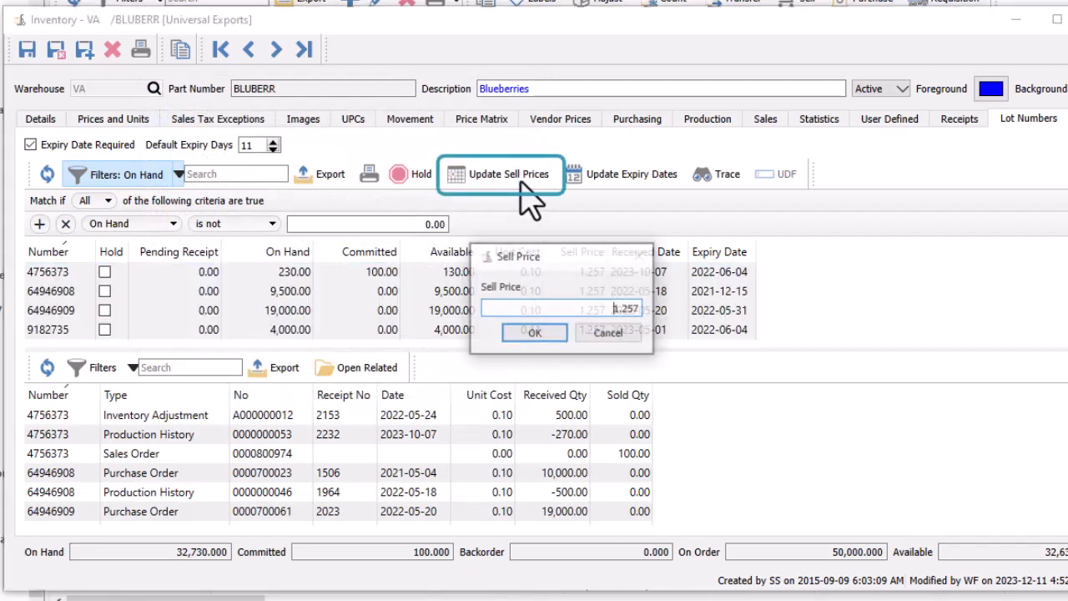
{"action": "double_click", "coordinate": [629, 309]}
{"action": "type", "text": "1.29"}
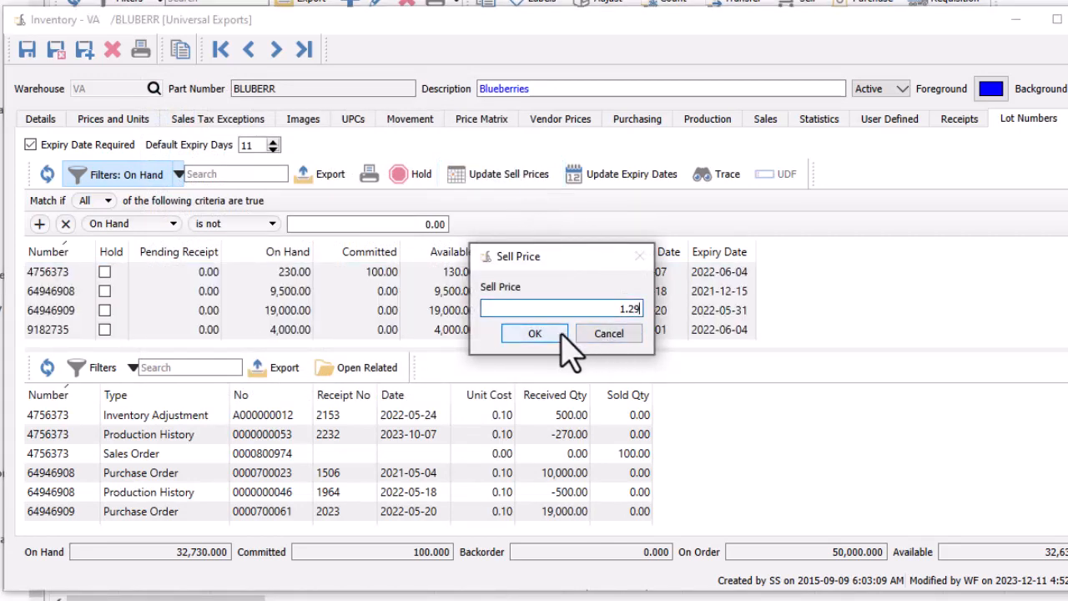
{"action": "left_click", "coordinate": [561, 333]}
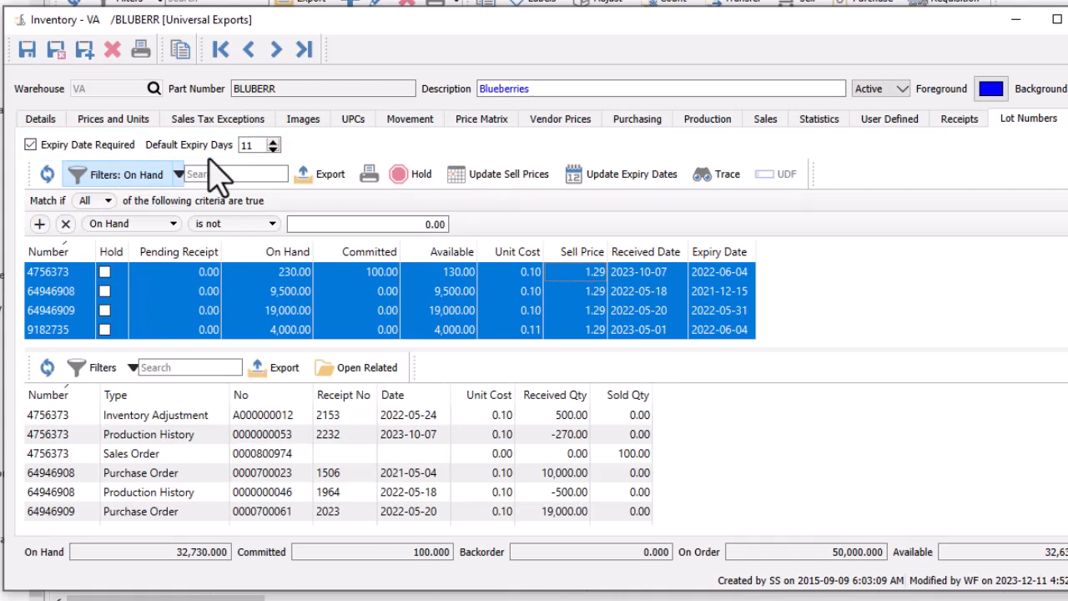
Open the expiry date update for the selected lots
{"action": "left_click", "coordinate": [589, 185]}
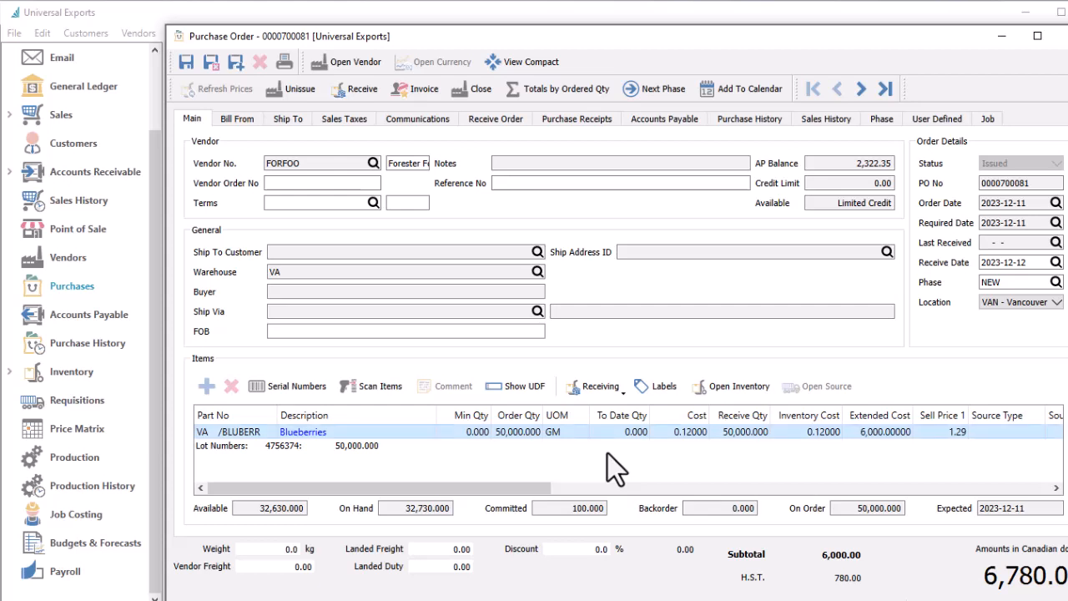
Check the receive quantity, lot numbers and cost of the Blueberries line in the purchase order
{"action": "left_click", "coordinate": [719, 437]}
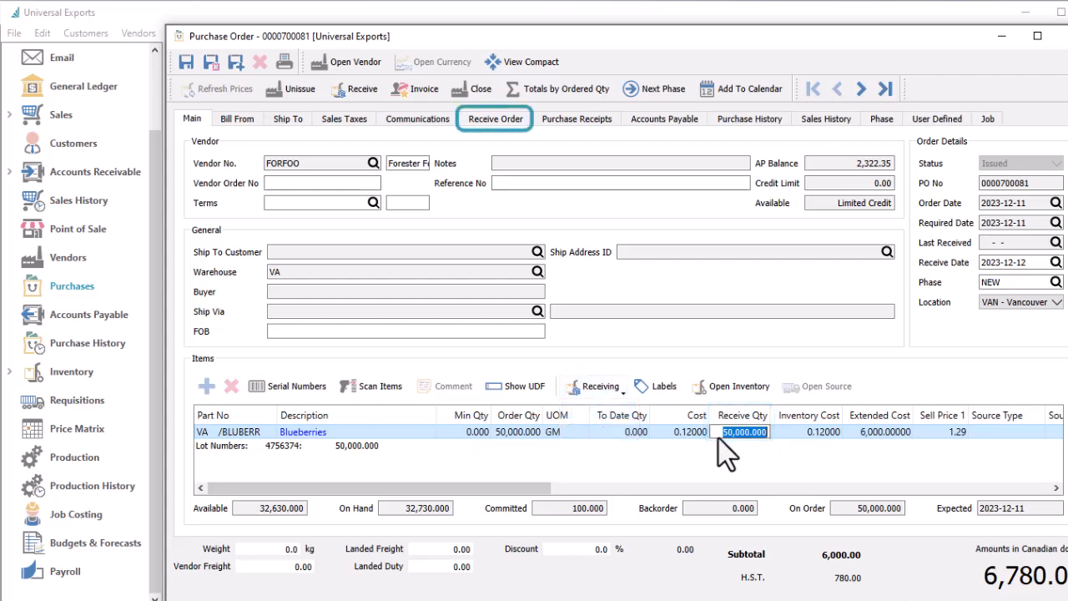
{"action": "left_click", "coordinate": [296, 386]}
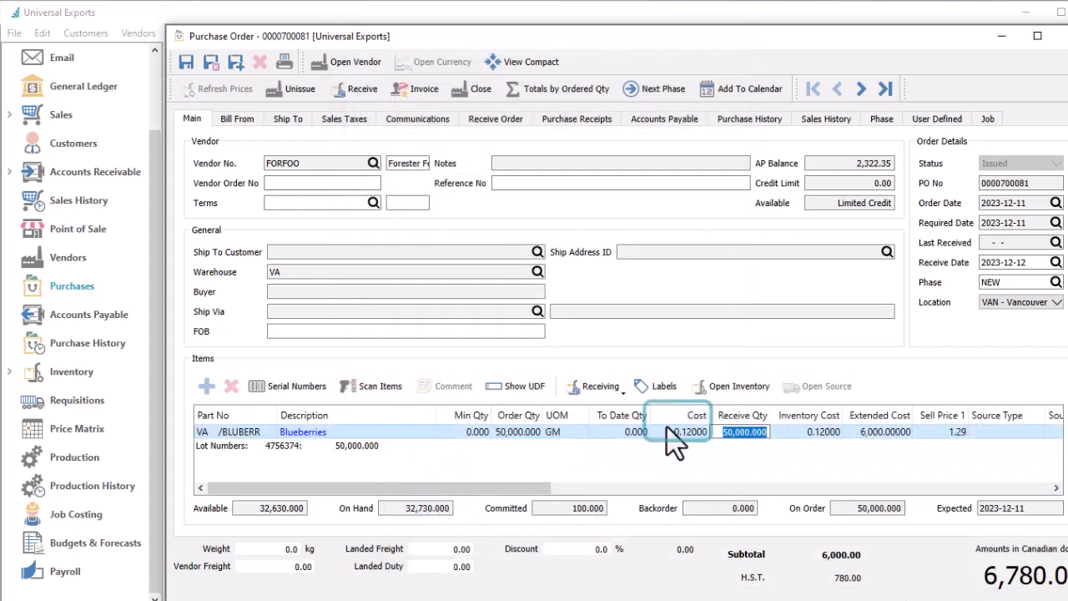
{"action": "left_click", "coordinate": [666, 437]}
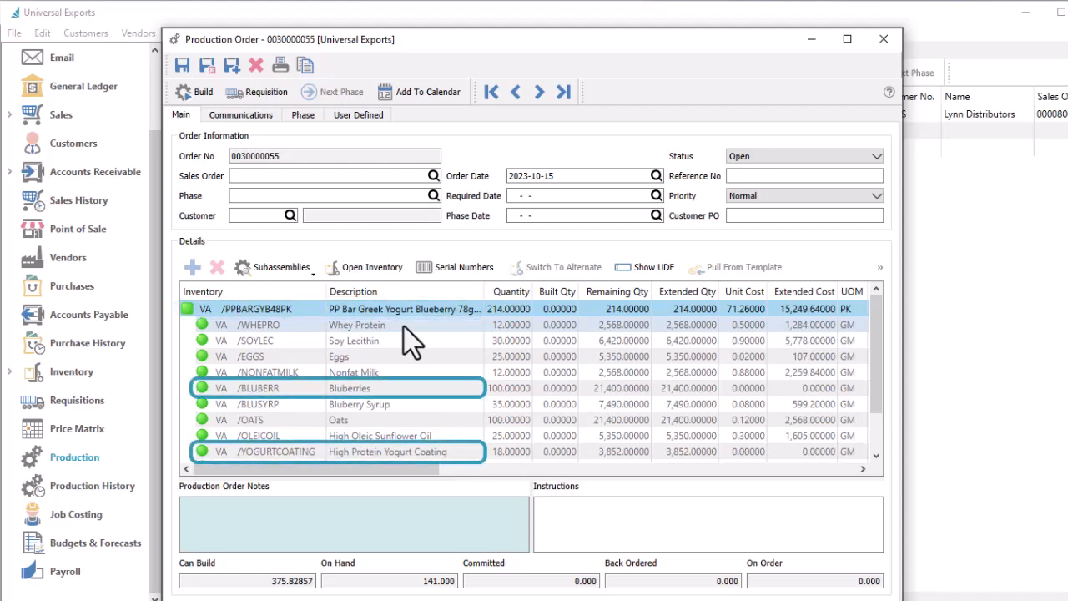
Set the production order's status to In Progress and allocate lot 55338823 to the High Protein Yogurt Coating component
{"action": "left_click", "coordinate": [465, 452]}
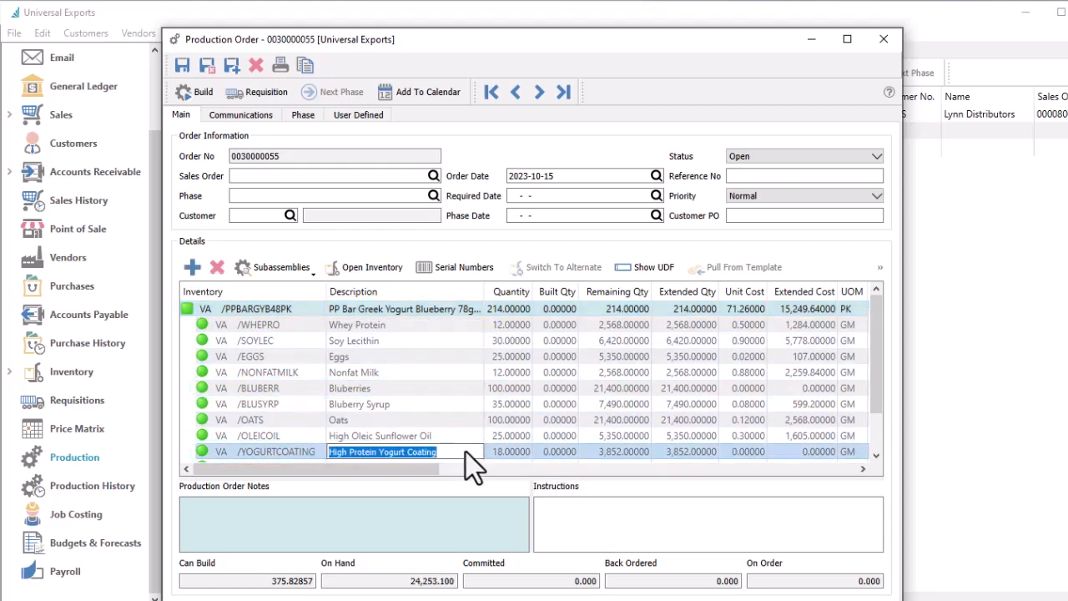
{"action": "left_click", "coordinate": [759, 160]}
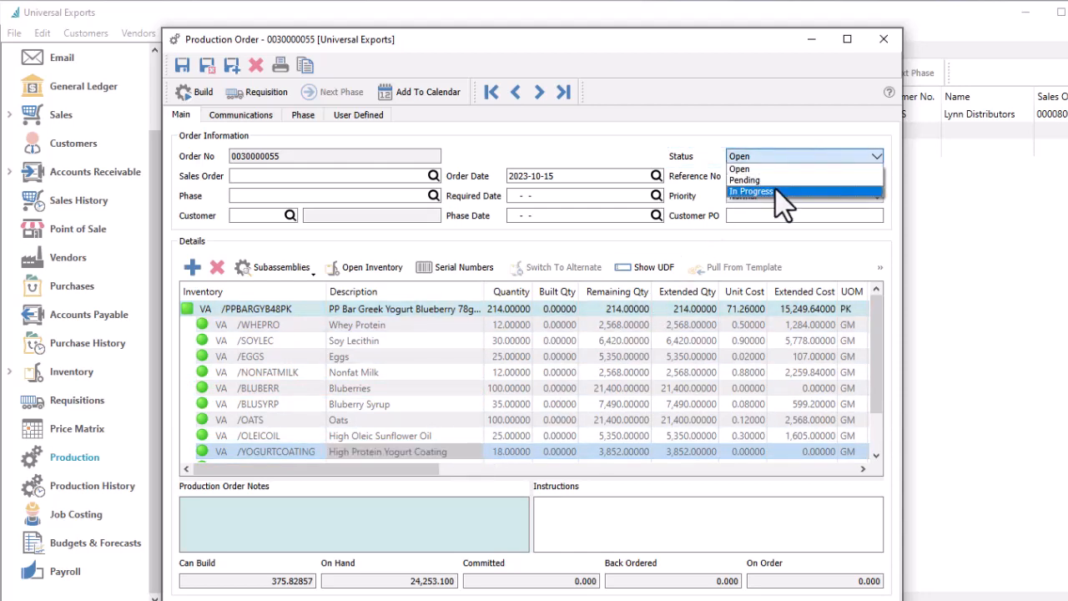
{"action": "left_click", "coordinate": [774, 190]}
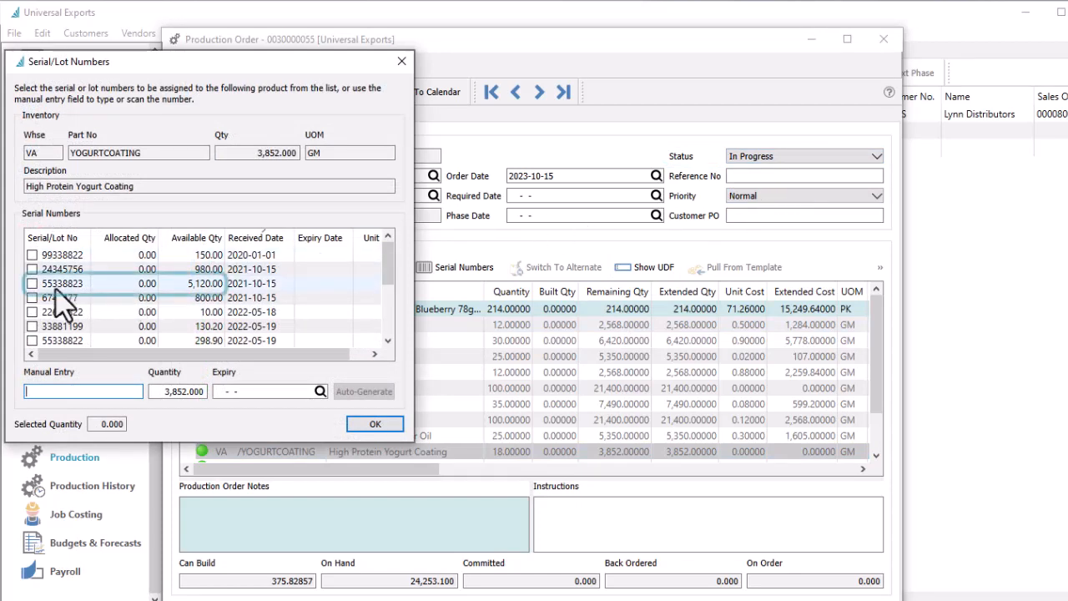
{"action": "left_click", "coordinate": [33, 283]}
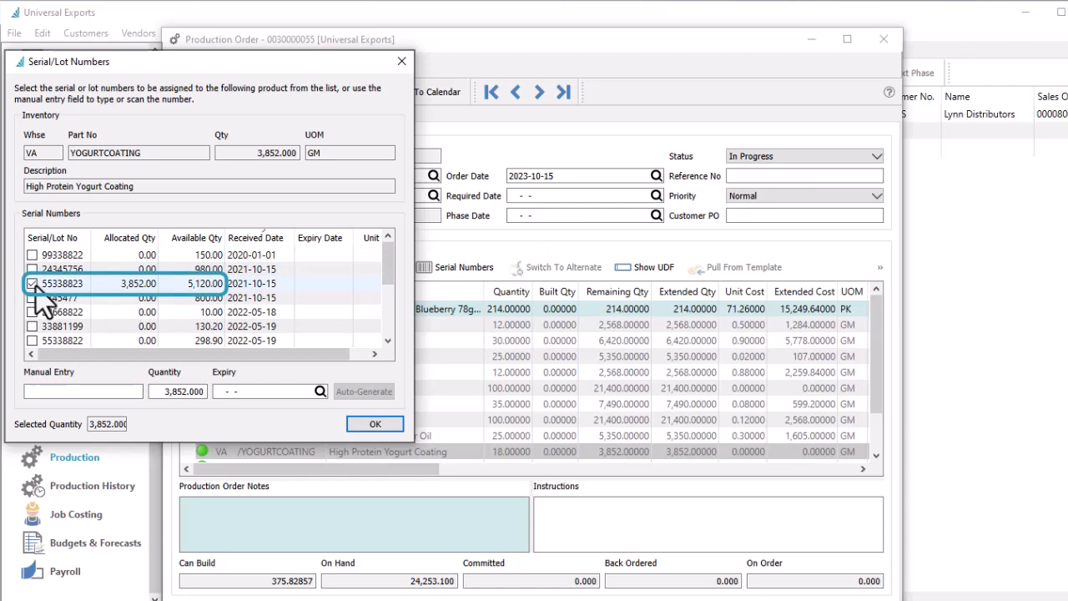
{"action": "left_click", "coordinate": [352, 423]}
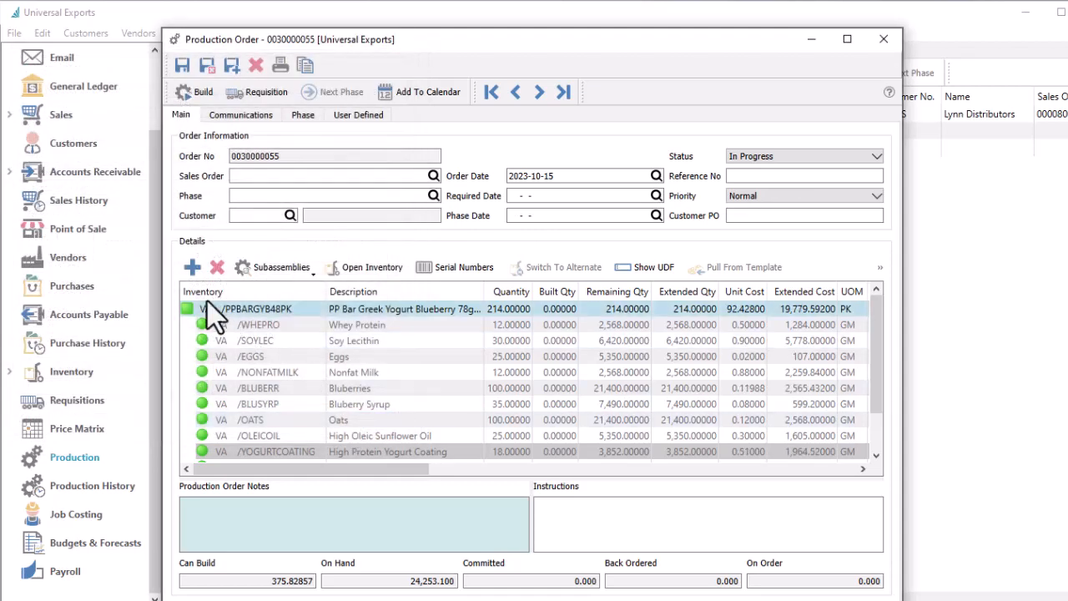
Build the production order for 214 packs of the Greek Yogurt Blueberry bar and auto-generate the finished product's lot number
{"action": "left_click", "coordinate": [200, 92]}
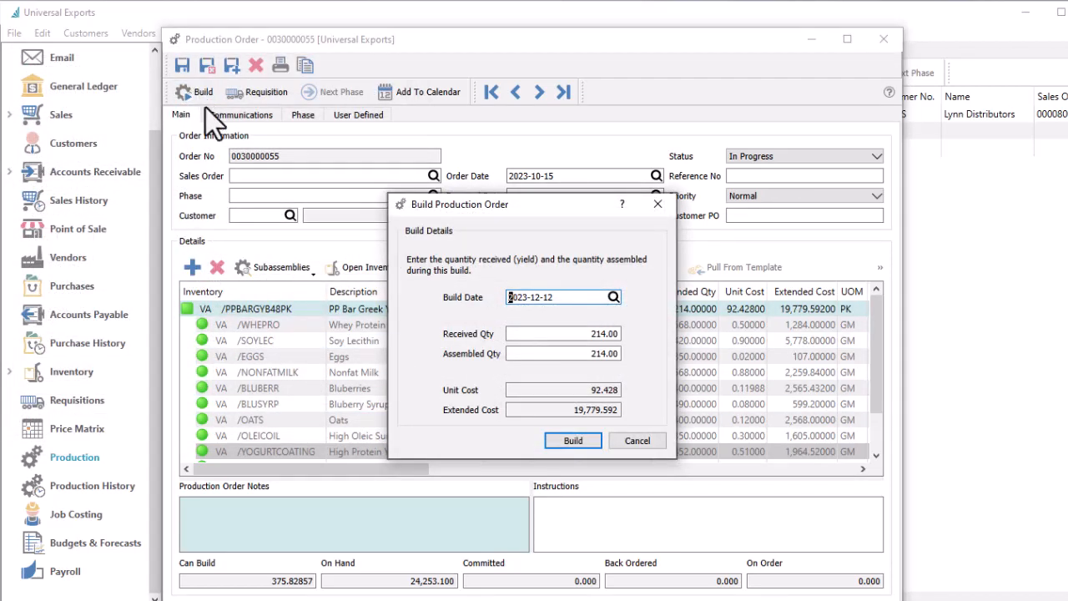
{"action": "left_click", "coordinate": [552, 441]}
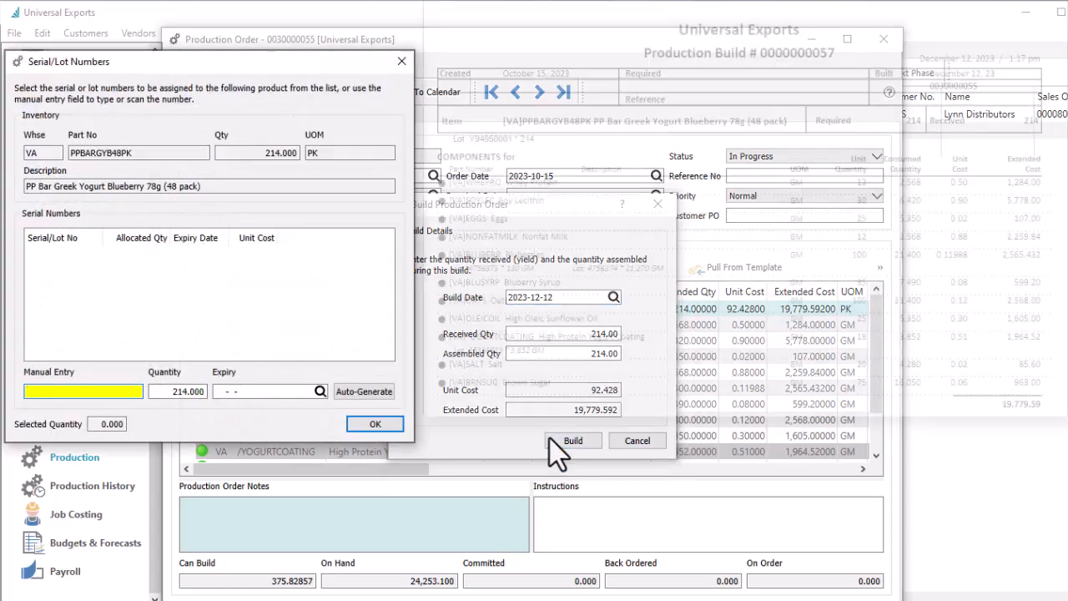
{"action": "left_click", "coordinate": [364, 392]}
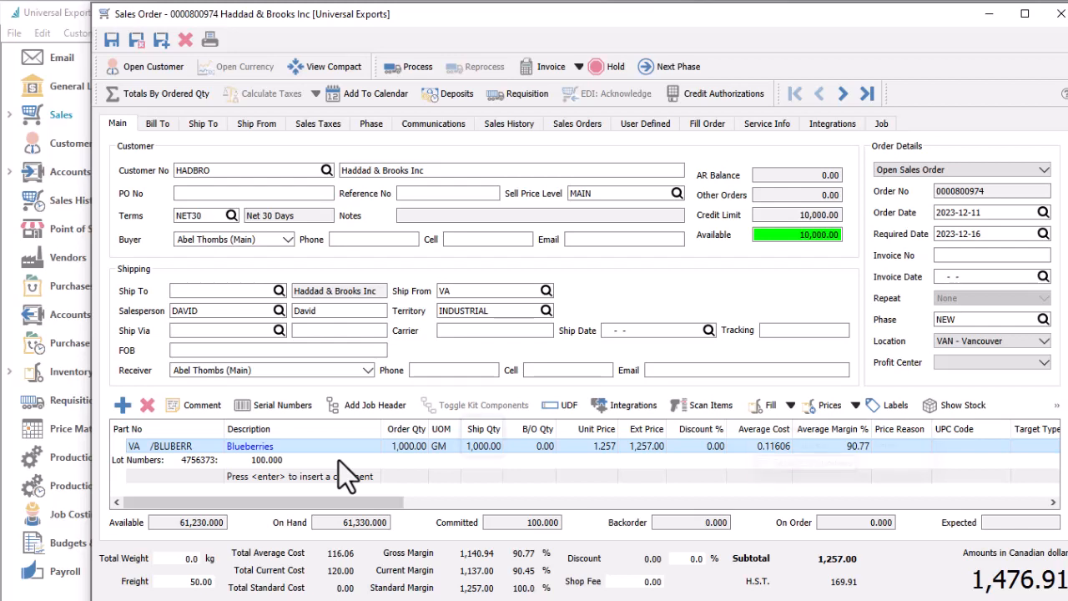
Allocate the remaining quantity of the sales order's Blueberries line from lot 4756374
{"action": "left_click", "coordinate": [478, 453]}
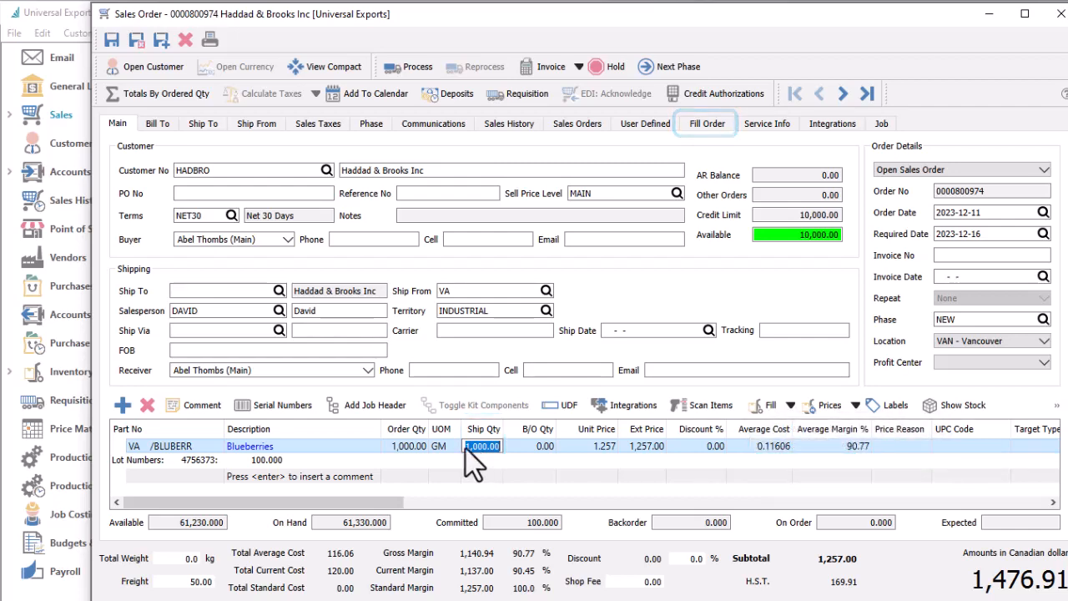
{"action": "left_click", "coordinate": [299, 405]}
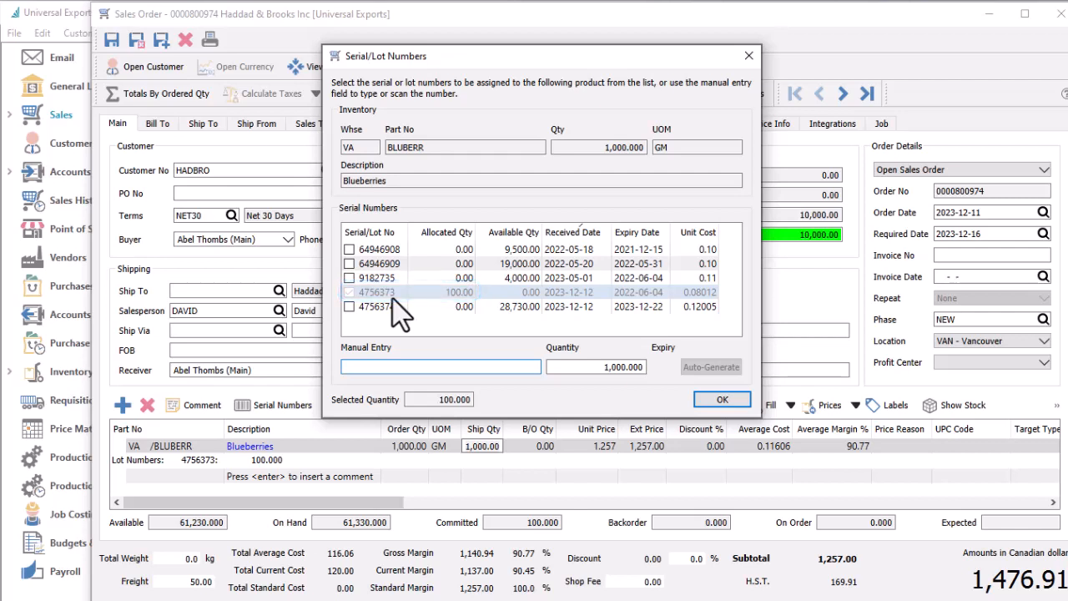
{"action": "left_click", "coordinate": [421, 296]}
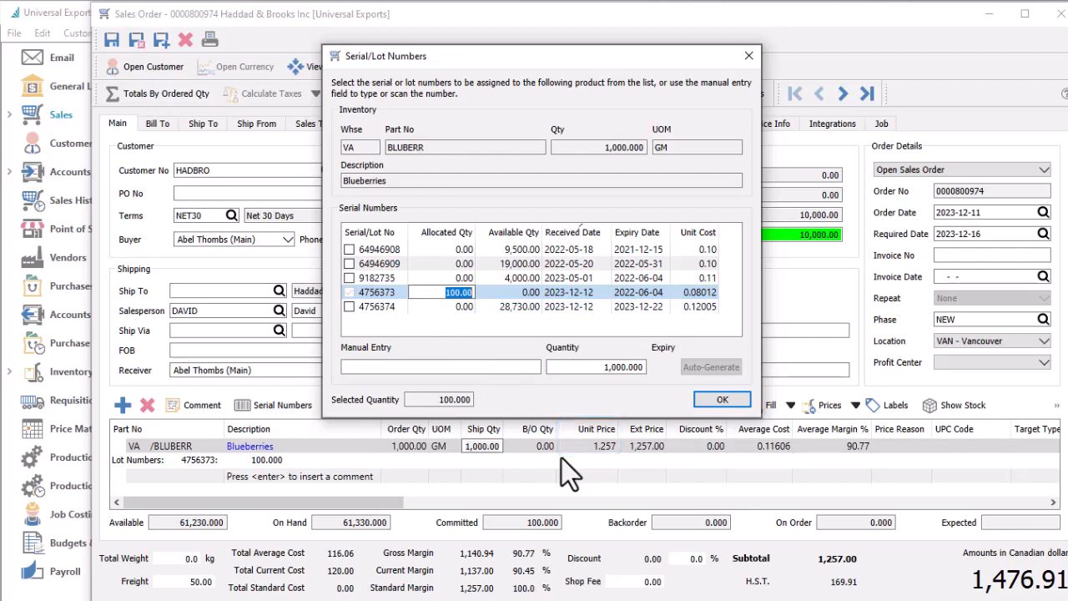
{"action": "left_click", "coordinate": [349, 306]}
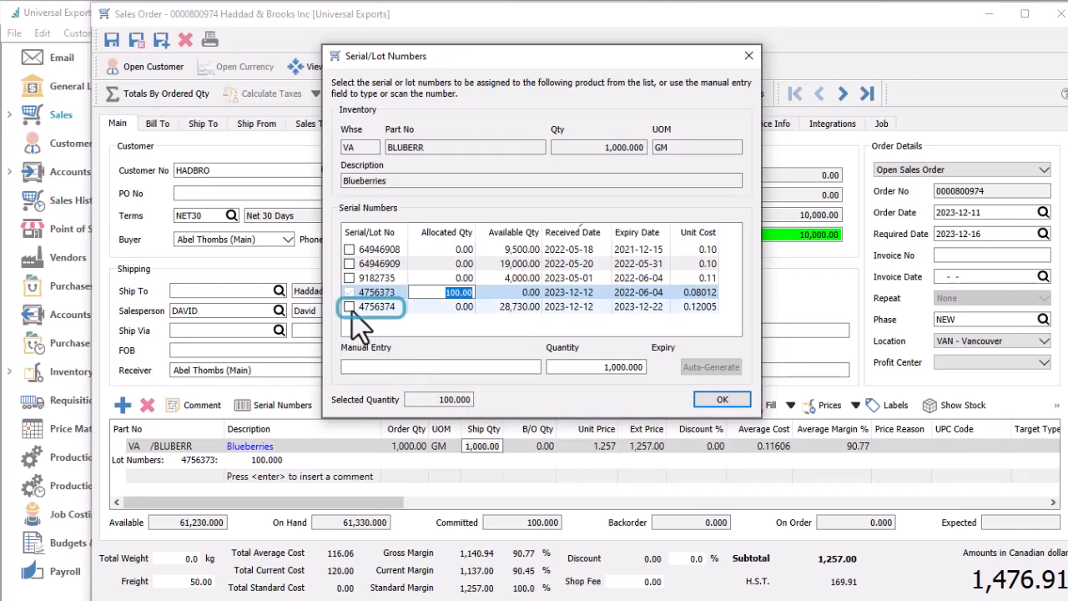
{"action": "left_click", "coordinate": [714, 400]}
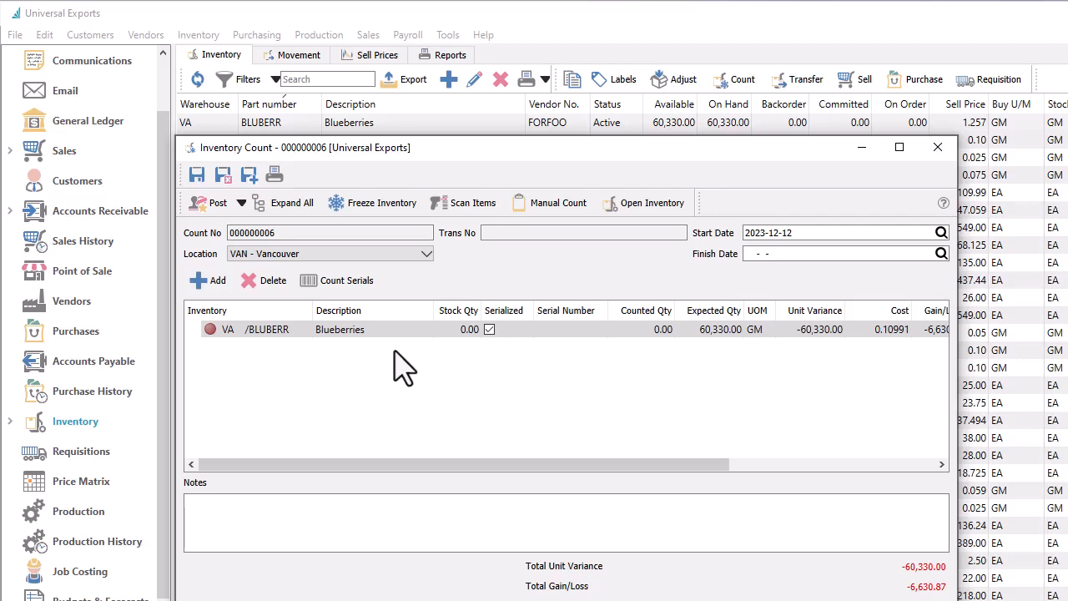
In the inventory count, include Blueberries lot 4756374 and set its counted quantity to 27777
{"action": "left_click", "coordinate": [394, 351]}
{"action": "left_click", "coordinate": [367, 284]}
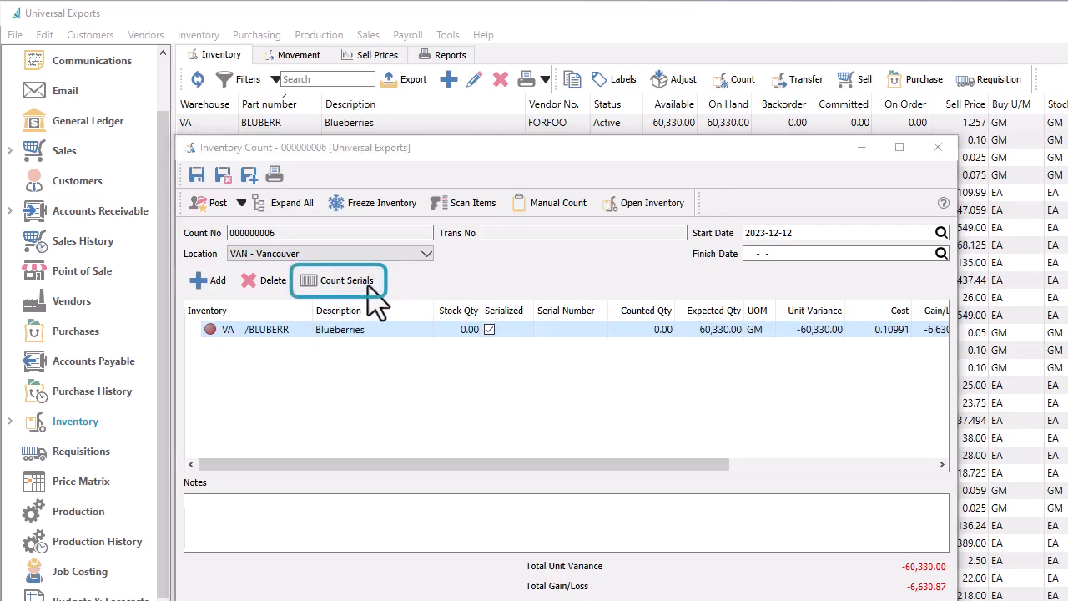
{"action": "left_click", "coordinate": [406, 472]}
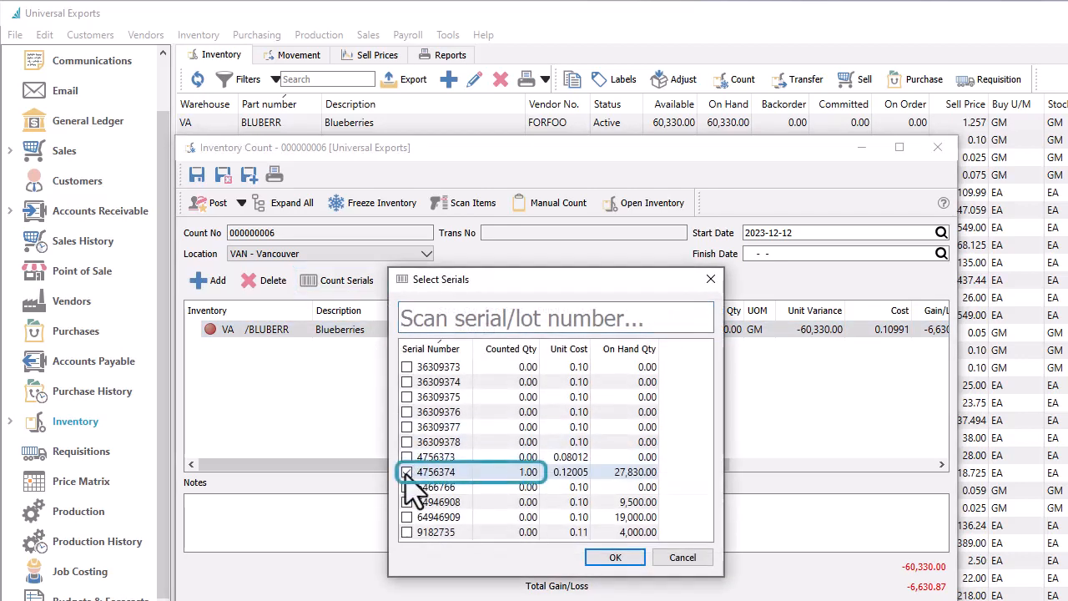
{"action": "left_click", "coordinate": [483, 472]}
{"action": "type", "text": "27777"}
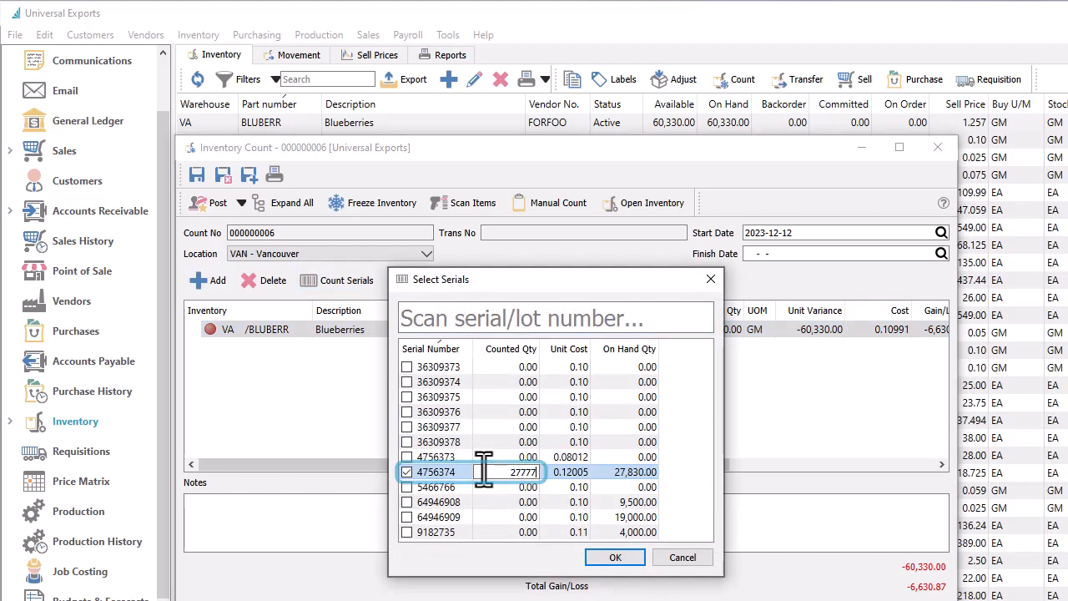
{"action": "key", "text": "Tab"}
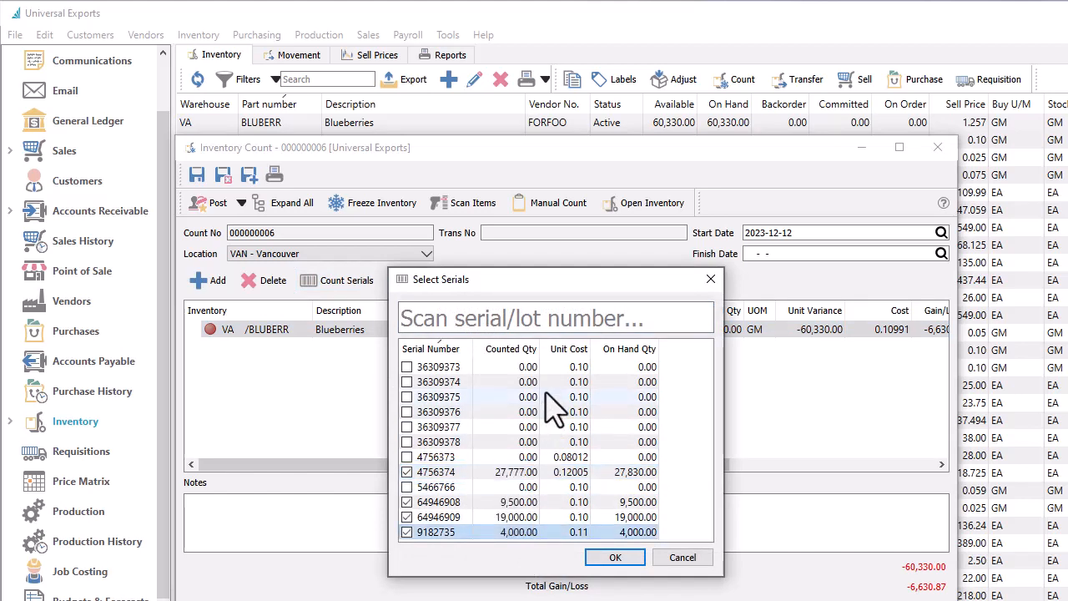
Add new lot 1234567 to the Blueberries count with a counted quantity of 227, accept the lot selection and expand the Blueberries line
{"action": "left_click", "coordinate": [532, 321]}
{"action": "type", "text": "1234567"}
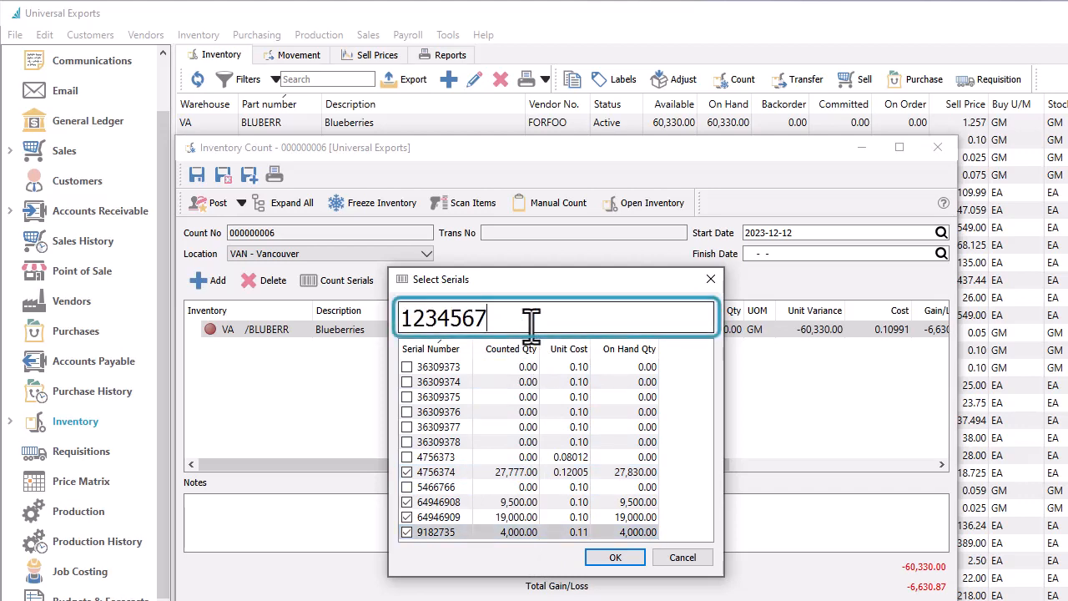
{"action": "key", "text": "Return"}
{"action": "left_click", "coordinate": [525, 367]}
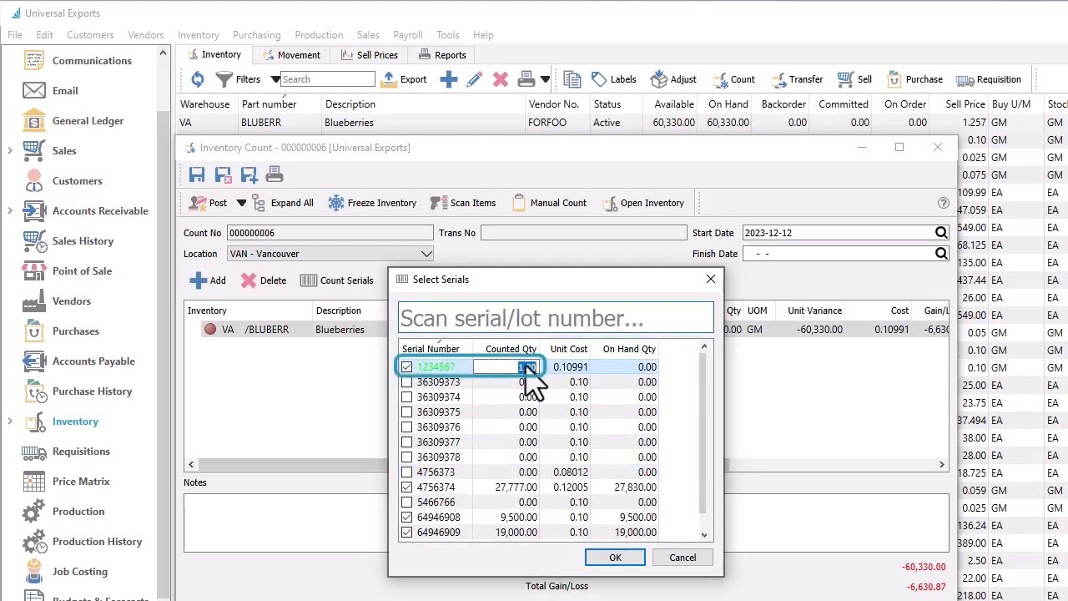
{"action": "type", "text": "227"}
{"action": "key", "text": "Return"}
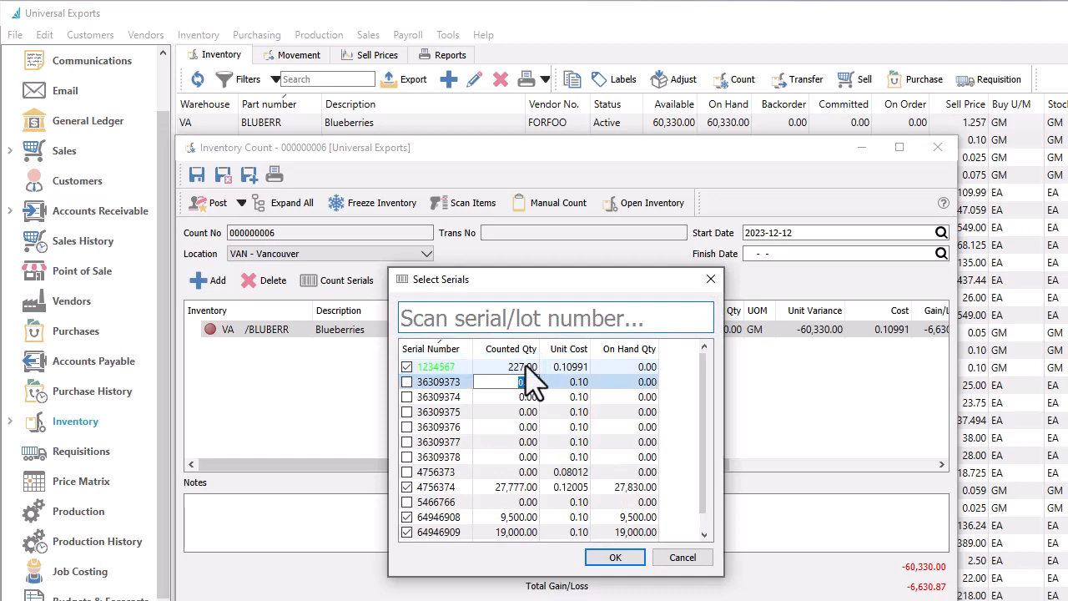
{"action": "left_click", "coordinate": [615, 558]}
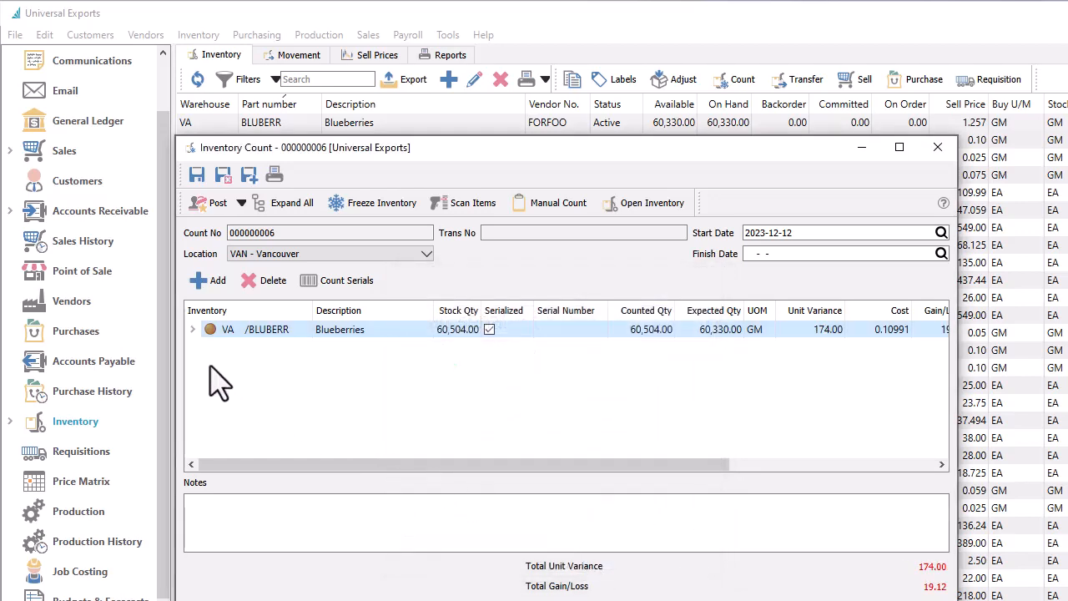
{"action": "left_click", "coordinate": [193, 330]}
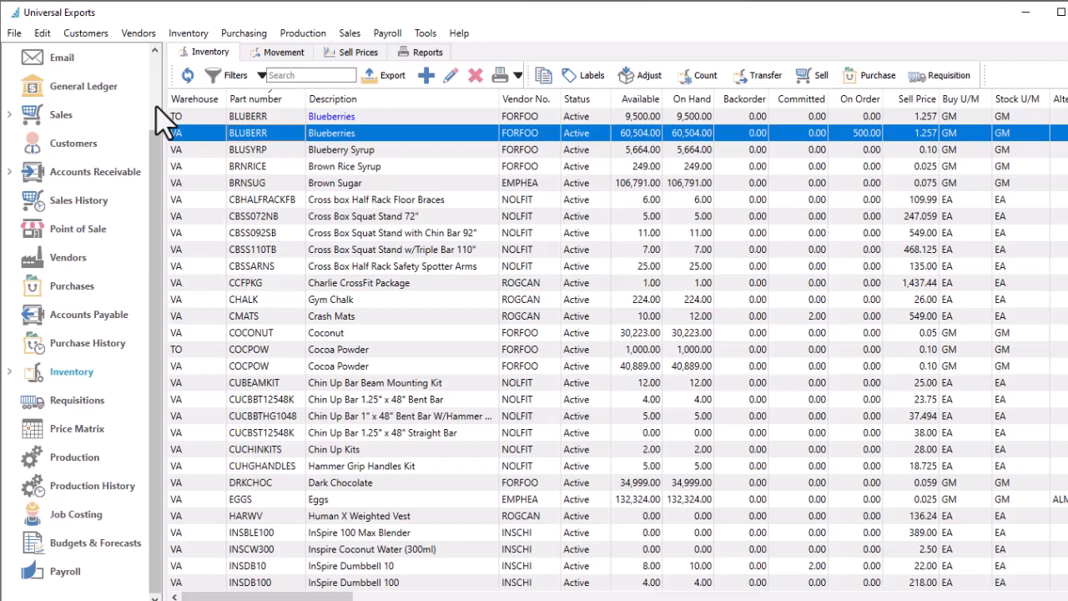
Trace lot 4756374 from the VA warehouse Blueberries item's lot numbers and expand its Production History Component entry
{"action": "double_click", "coordinate": [272, 134]}
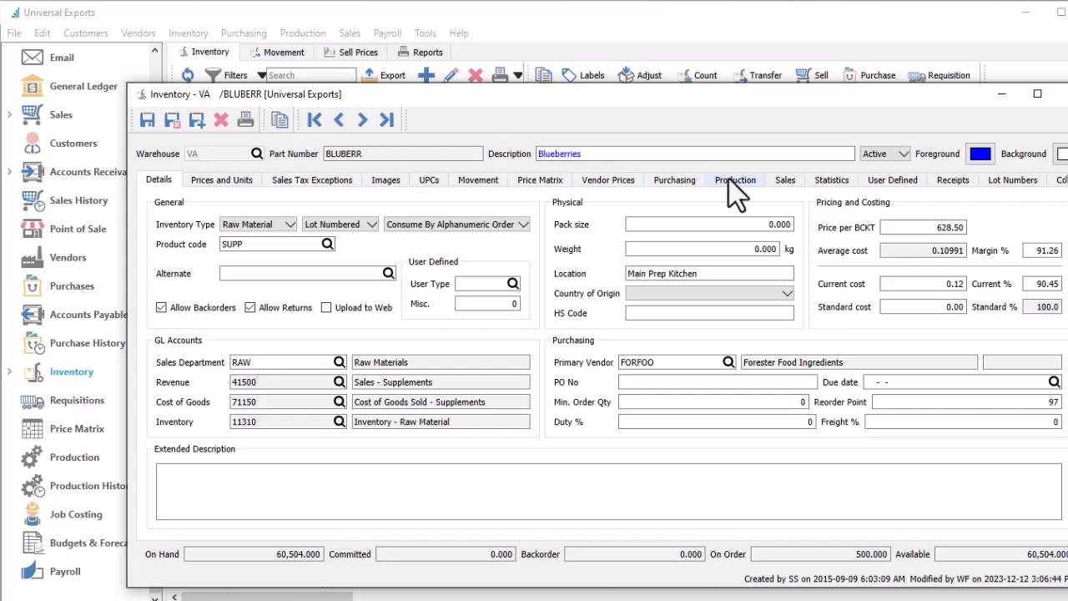
{"action": "left_click", "coordinate": [1010, 182]}
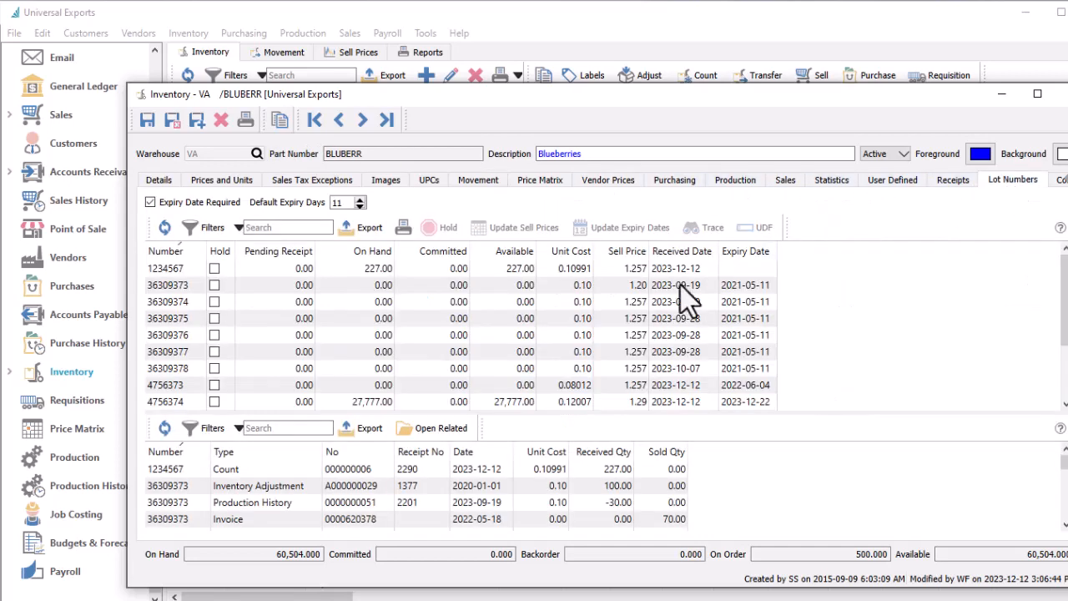
{"action": "left_click", "coordinate": [541, 404]}
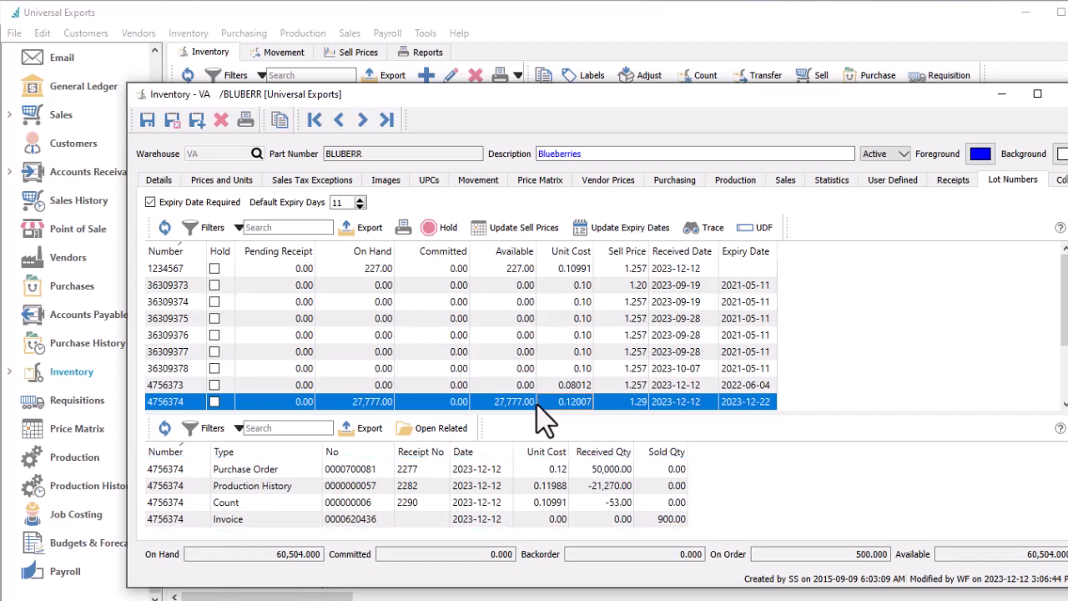
{"action": "left_click", "coordinate": [704, 231]}
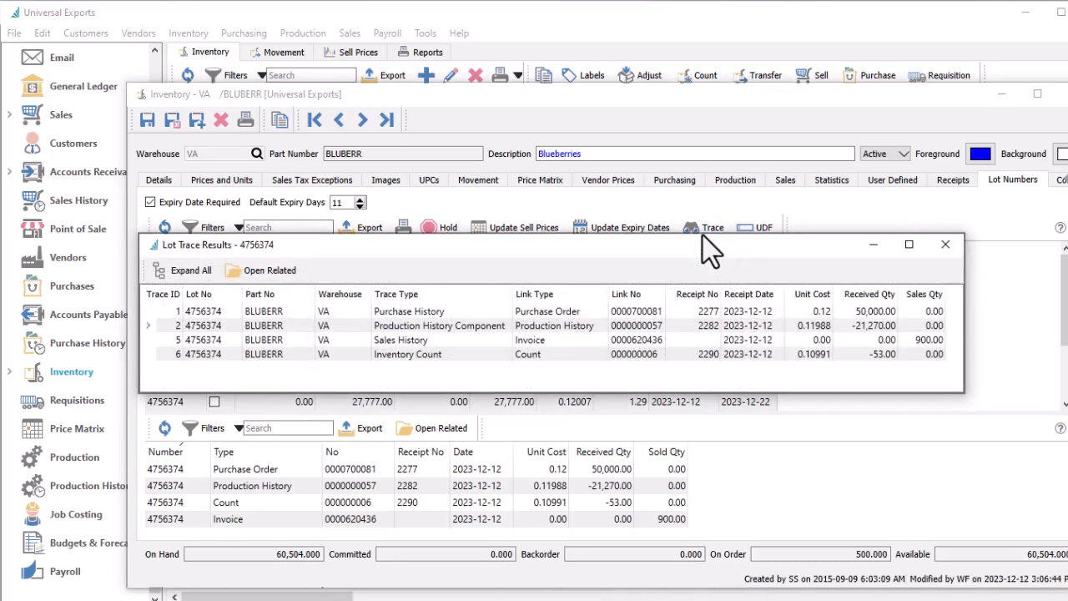
{"action": "left_click", "coordinate": [148, 325]}
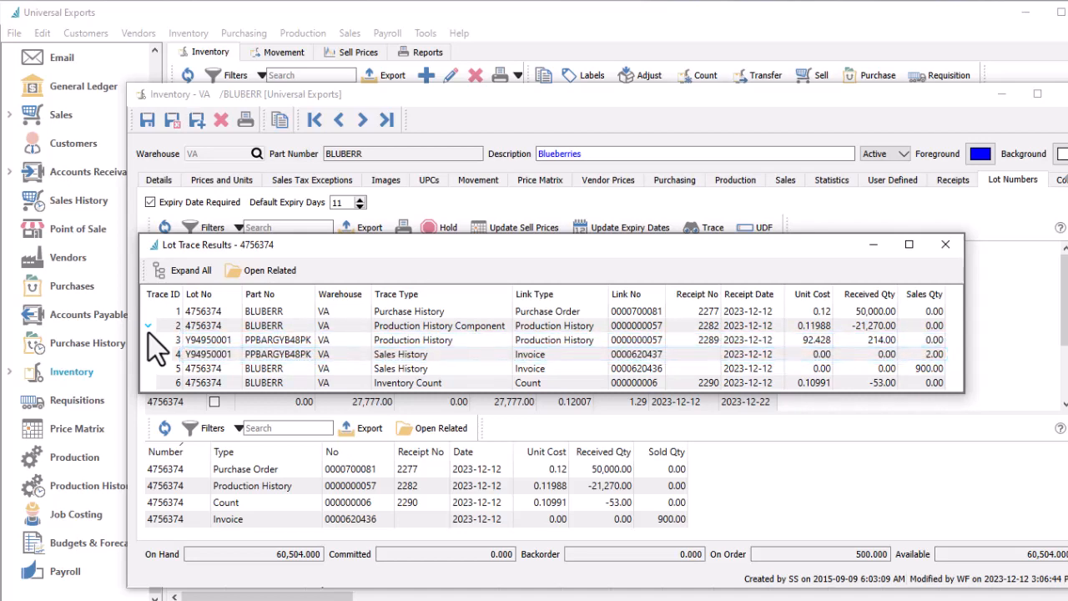
{"action": "left_click", "coordinate": [403, 230]}
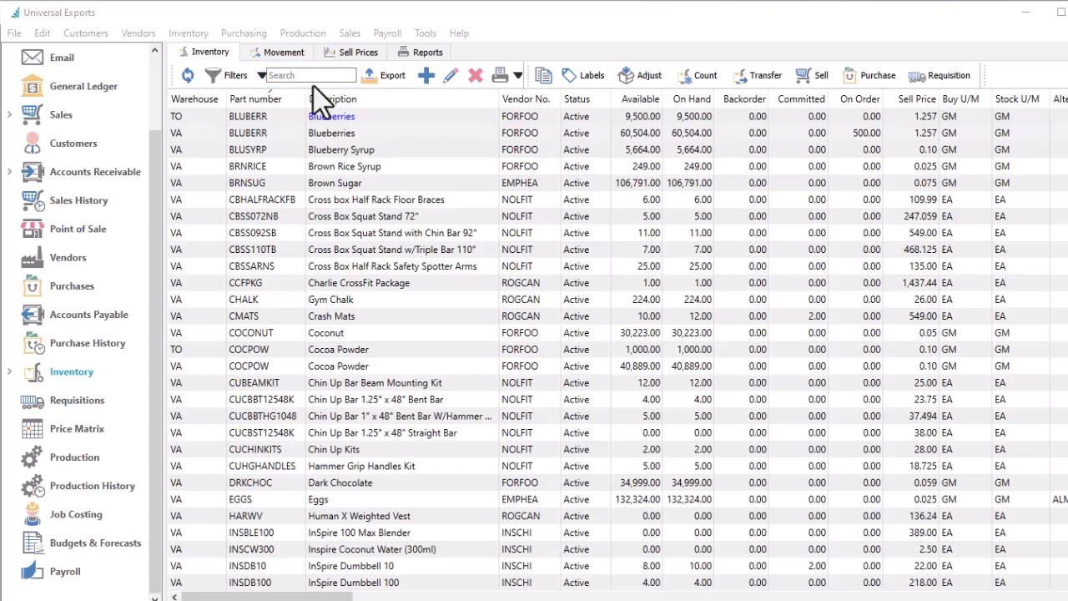
Search the sales history items for lot 4756374 and open the invoice from the Blueberries line with order quantity 900
{"action": "left_click", "coordinate": [115, 203]}
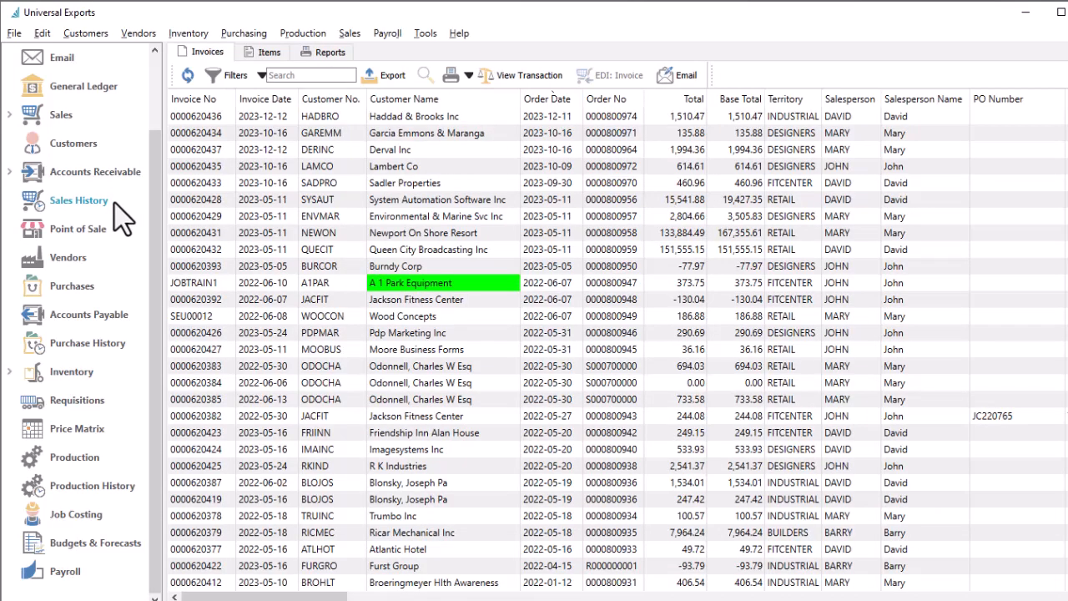
{"action": "left_click", "coordinate": [259, 52]}
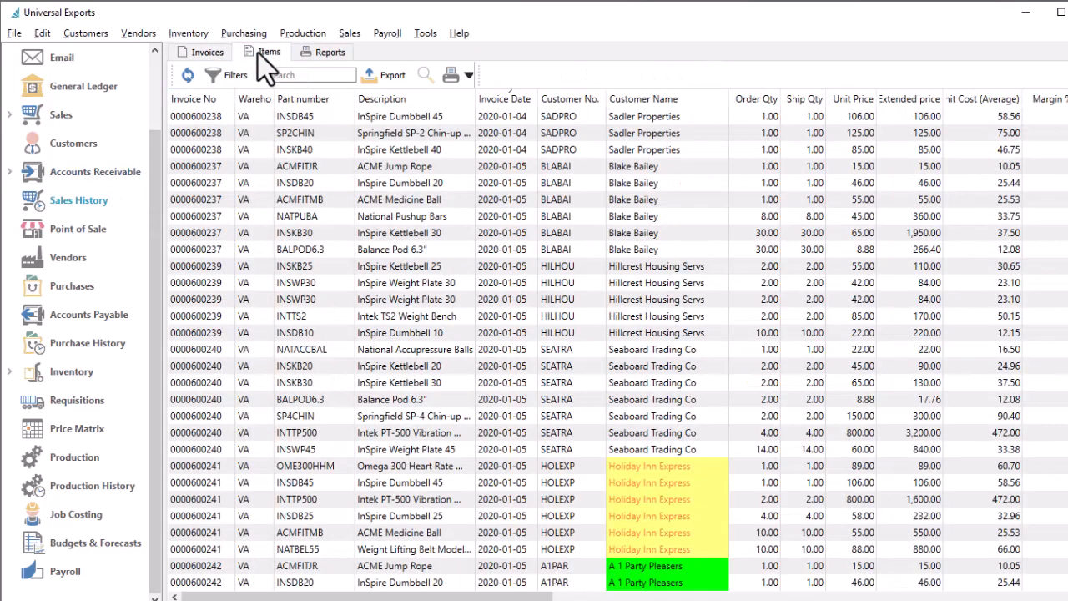
{"action": "left_click", "coordinate": [334, 75]}
{"action": "type", "text": "4756374"}
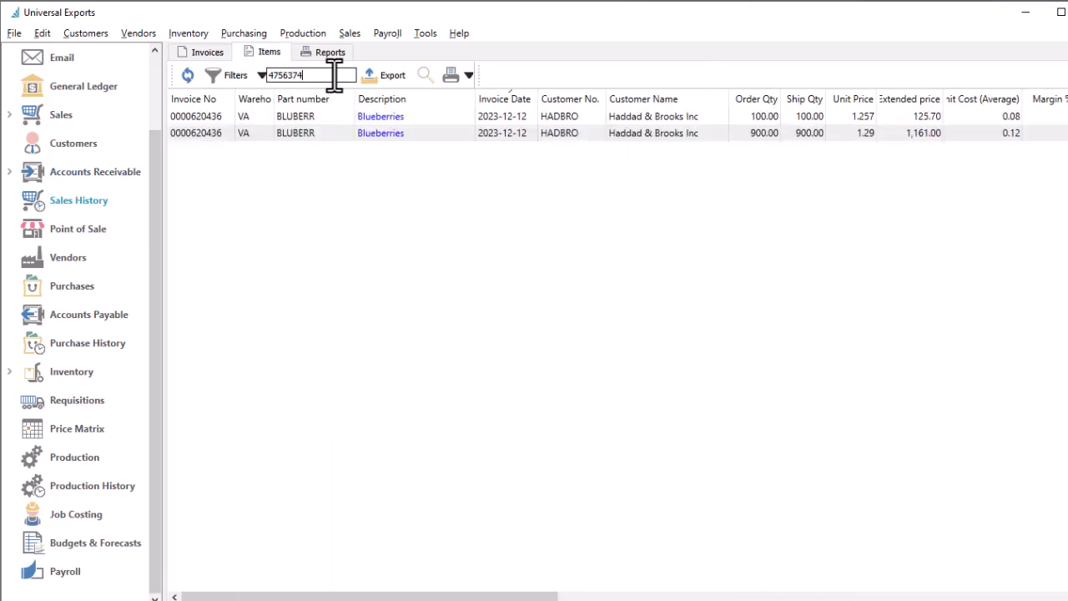
{"action": "double_click", "coordinate": [317, 134]}
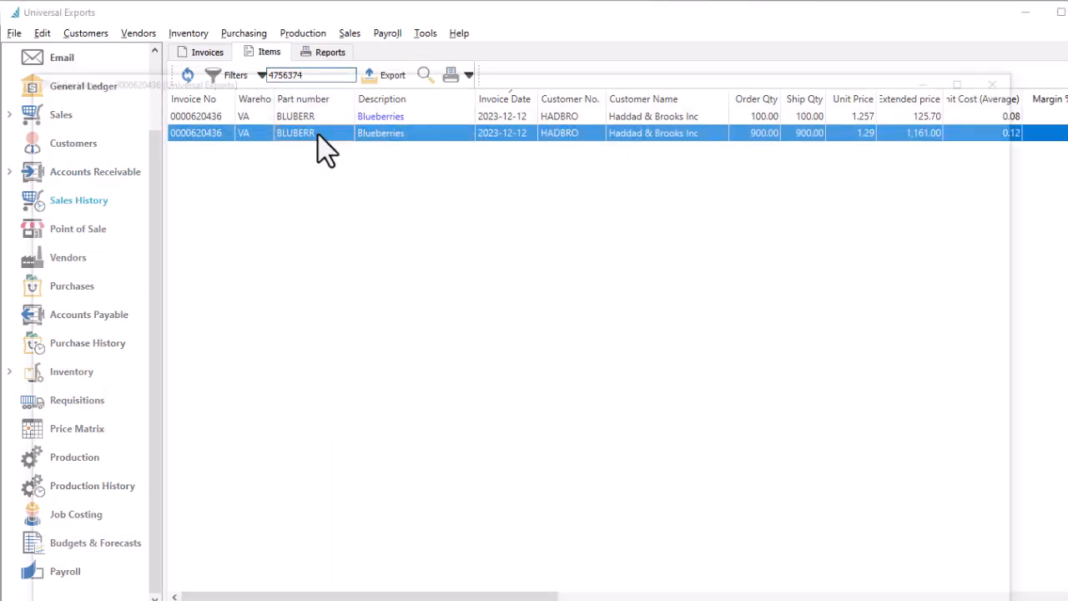